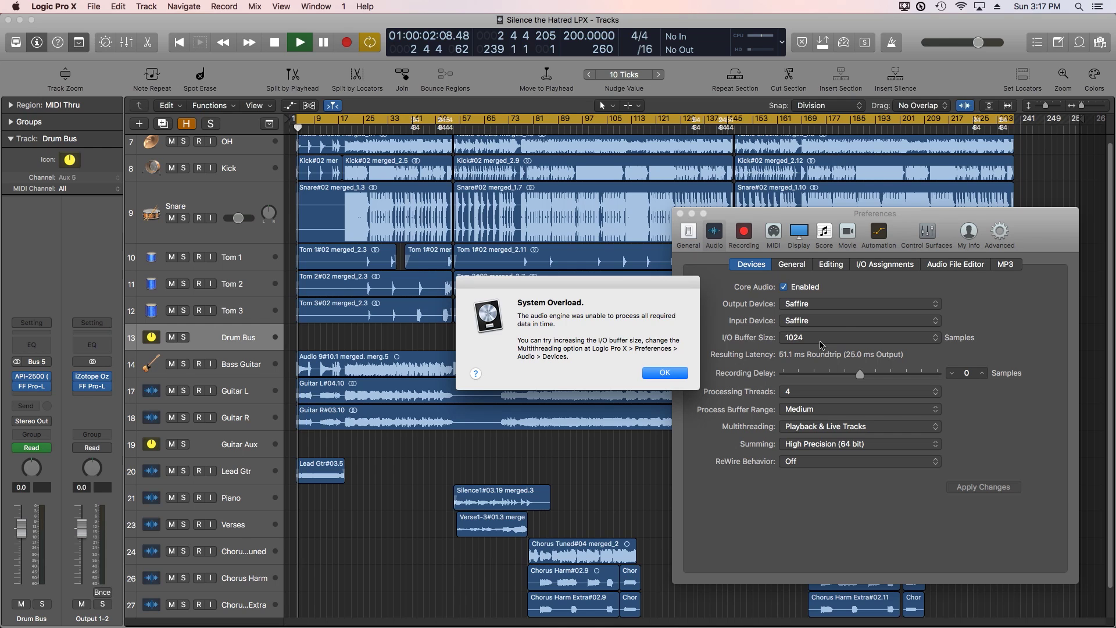
# Step: Dismiss the System Overload alert
pyautogui.click(664, 373)
# Step: Confirm the I/O buffer size stays at 1024 samples and processing threads at 4
pyautogui.click(839, 337)
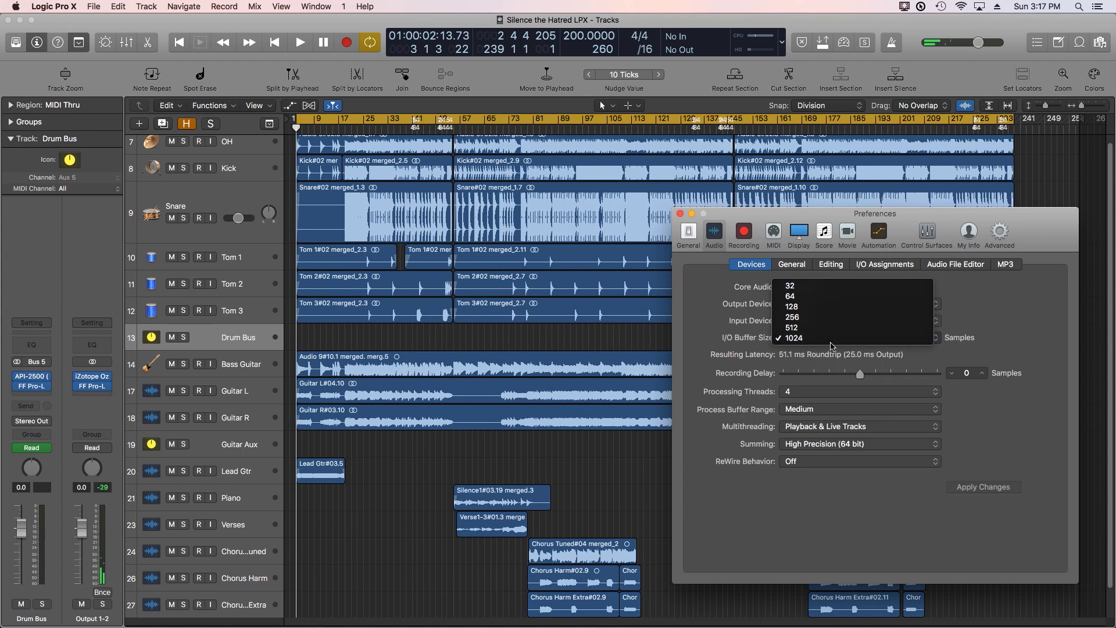
pyautogui.click(1010, 427)
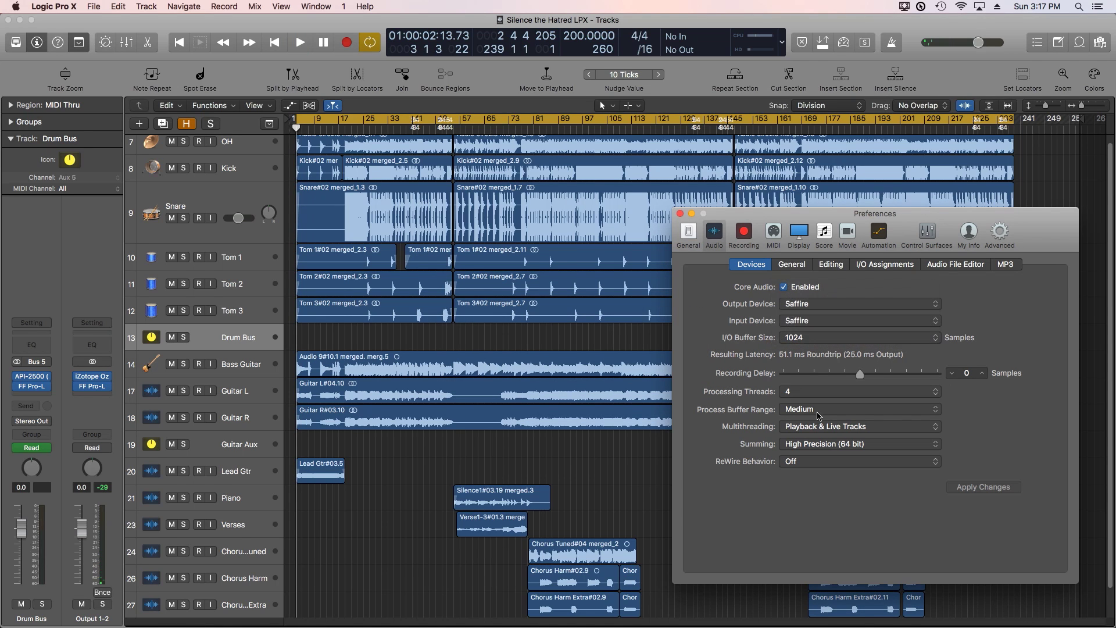
pyautogui.click(792, 397)
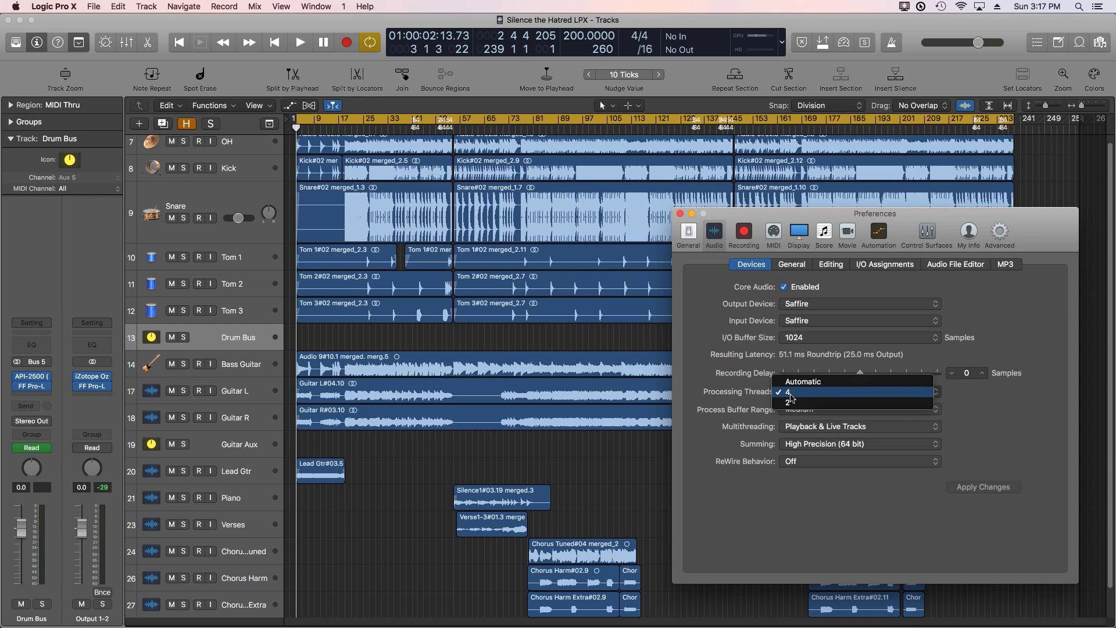
pyautogui.click(790, 393)
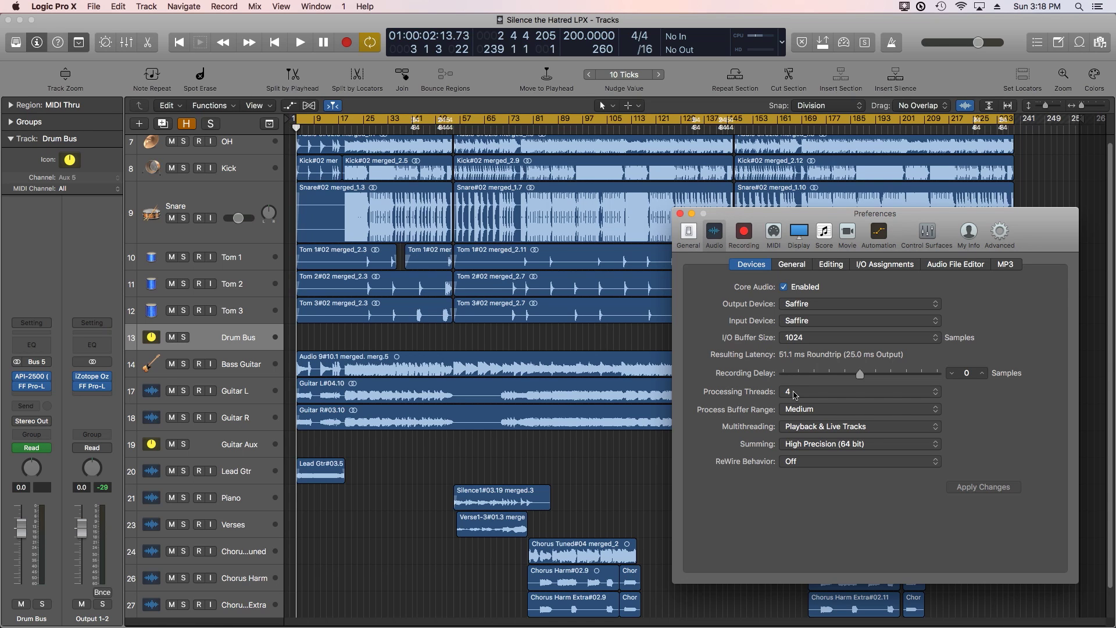
# Step: Close the audio preferences and start playing the project
pyautogui.click(680, 213)
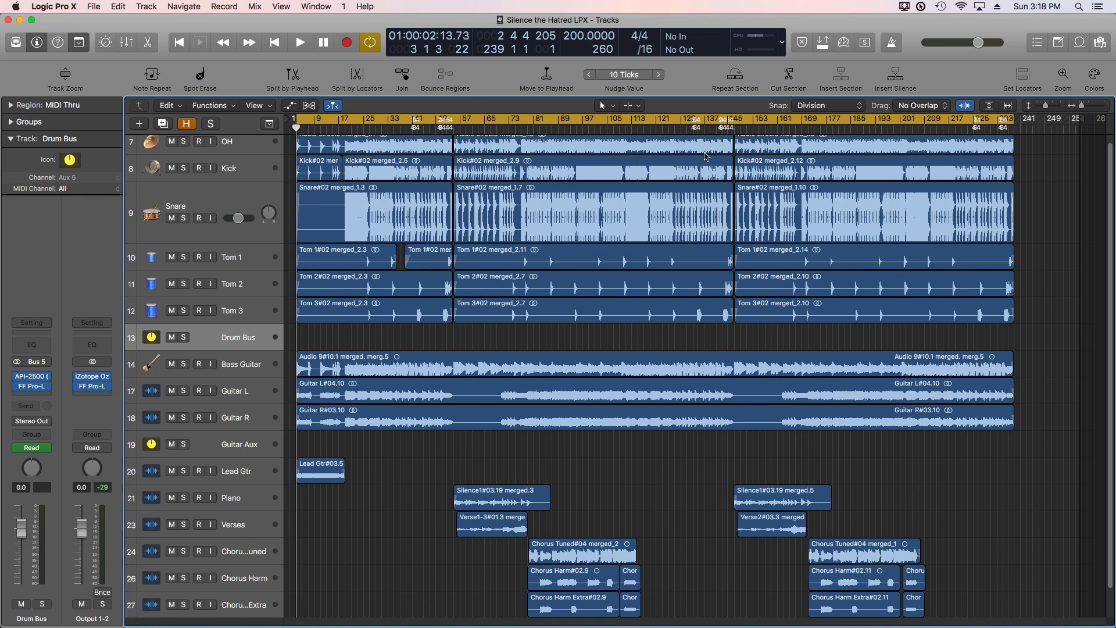
pyautogui.press('space')
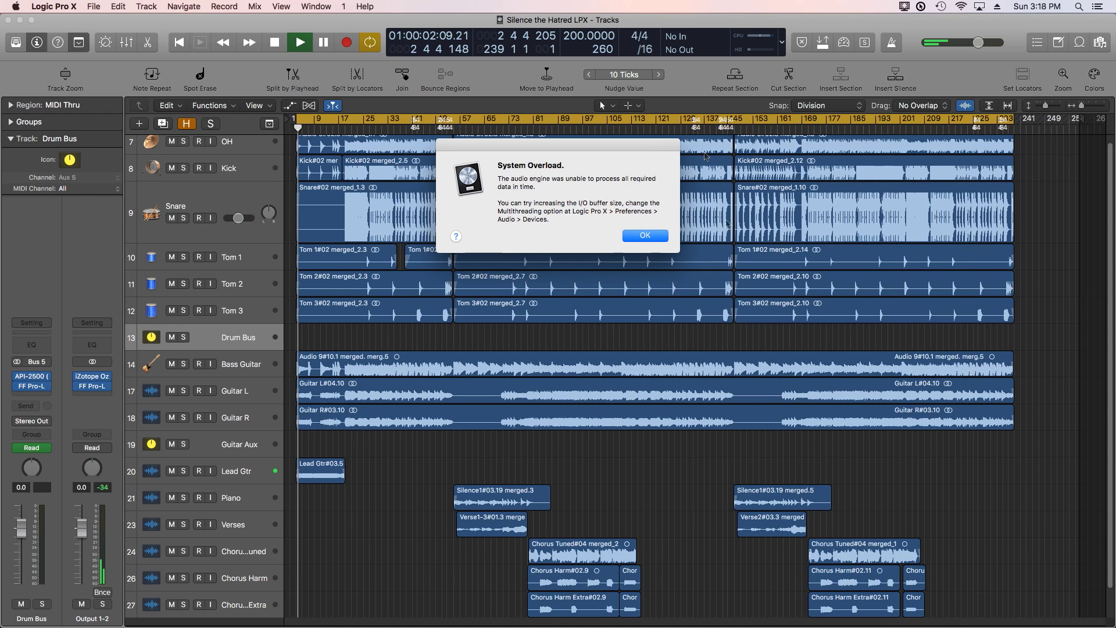
# Step: Dismiss the overload alert and enlarge the track lanes with the vertical zoom slider
pyautogui.click(641, 236)
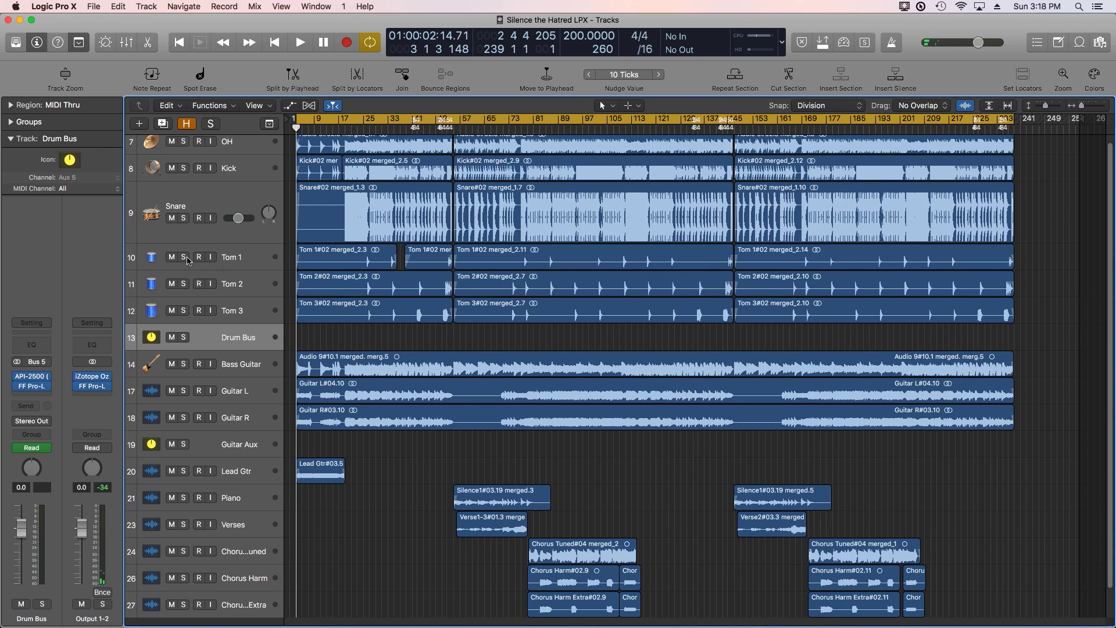
pyautogui.scroll(1, 240, 264)
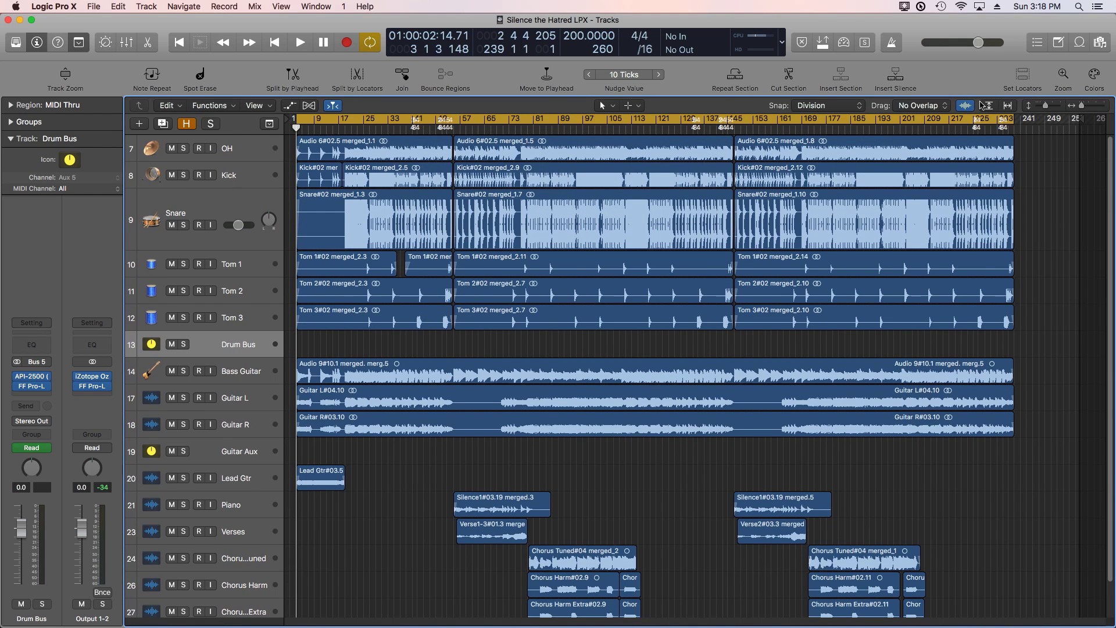
pyautogui.click(1043, 108)
pyautogui.moveTo(1044, 108); pyautogui.dragTo(1044, 108)
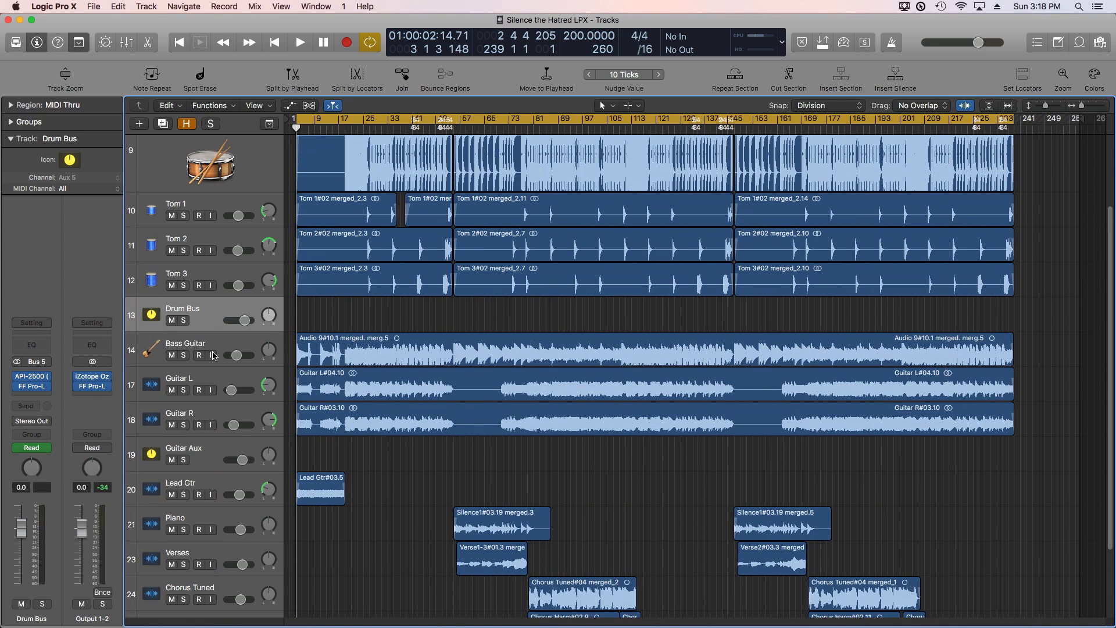
# Step: Add Freeze to the track header components from the Drum Bus header's context menu
pyautogui.rightClick(211, 311)
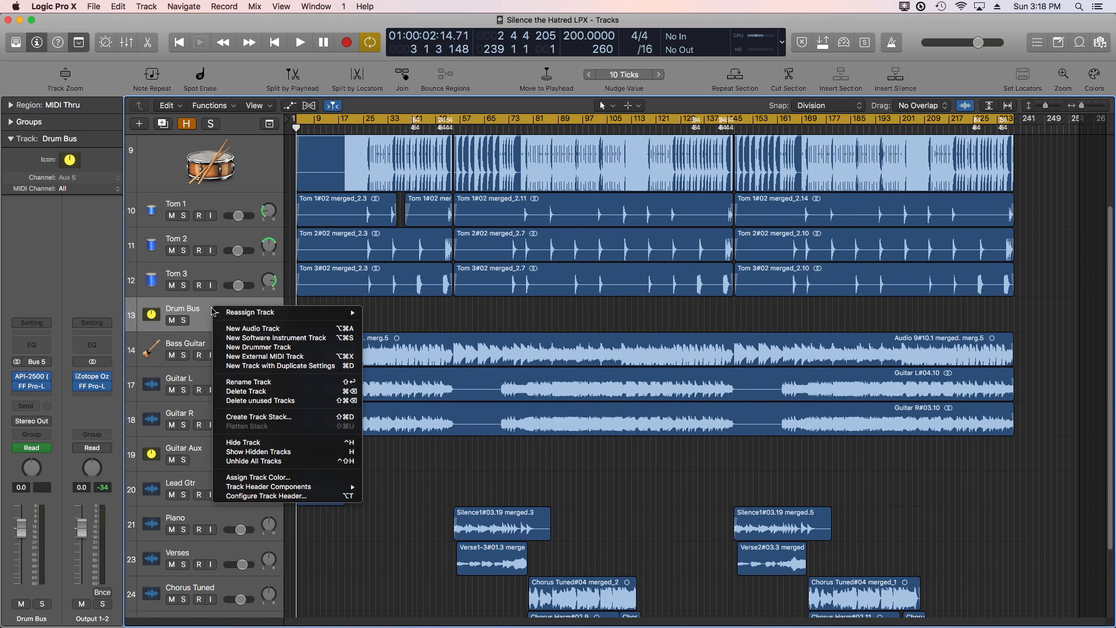
pyautogui.moveTo(286, 488)
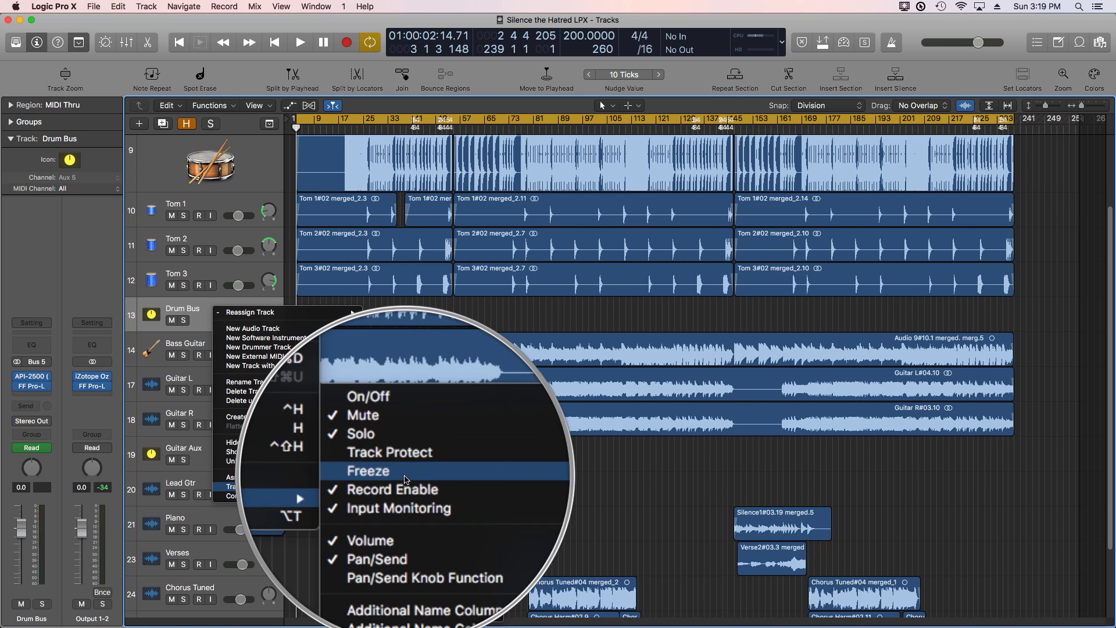
pyautogui.click(404, 476)
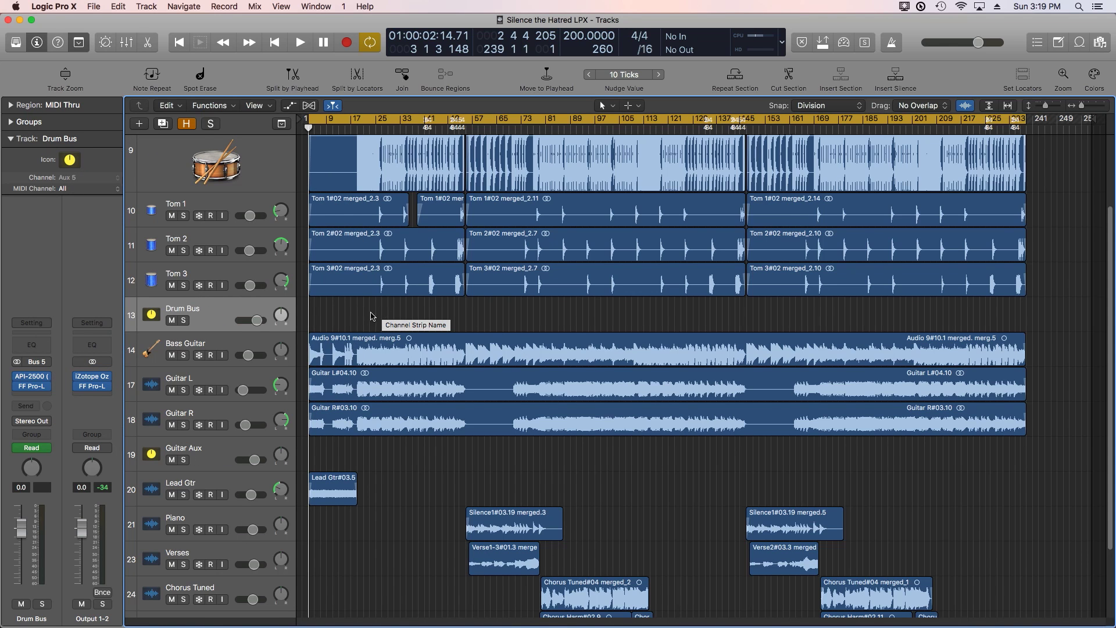
pyautogui.scroll(3, 369, 317)
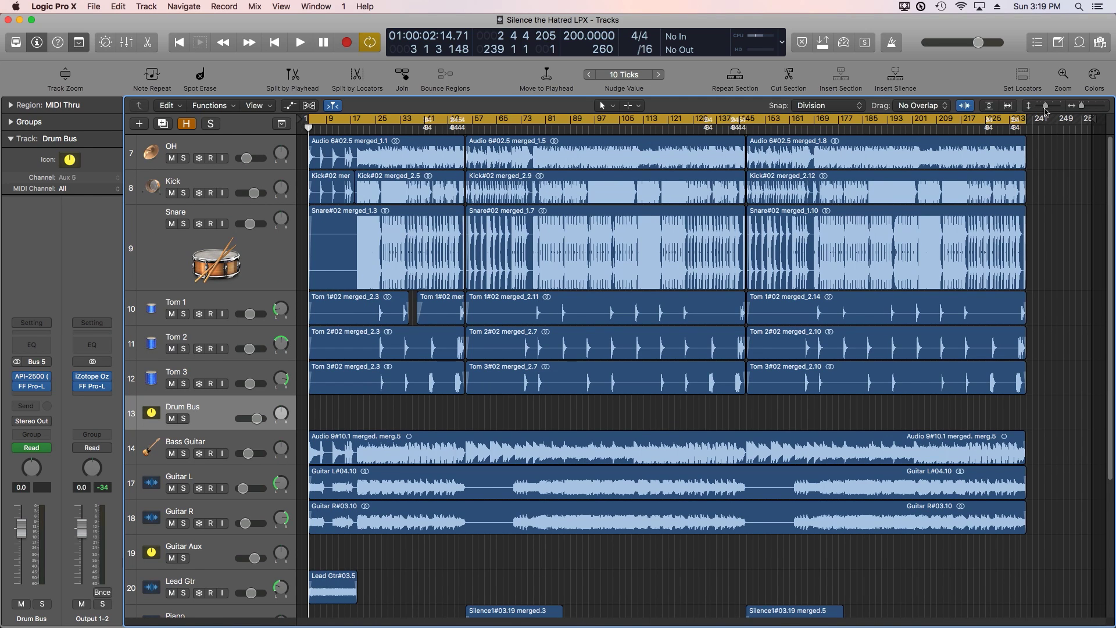
# Step: Shrink lanes so all tracks fit, run the freeze pass, and select Bass Guitar
pyautogui.moveTo(1044, 108); pyautogui.dragTo(1043, 111)
pyautogui.moveTo(199, 146); pyautogui.dragTo(192, 533)
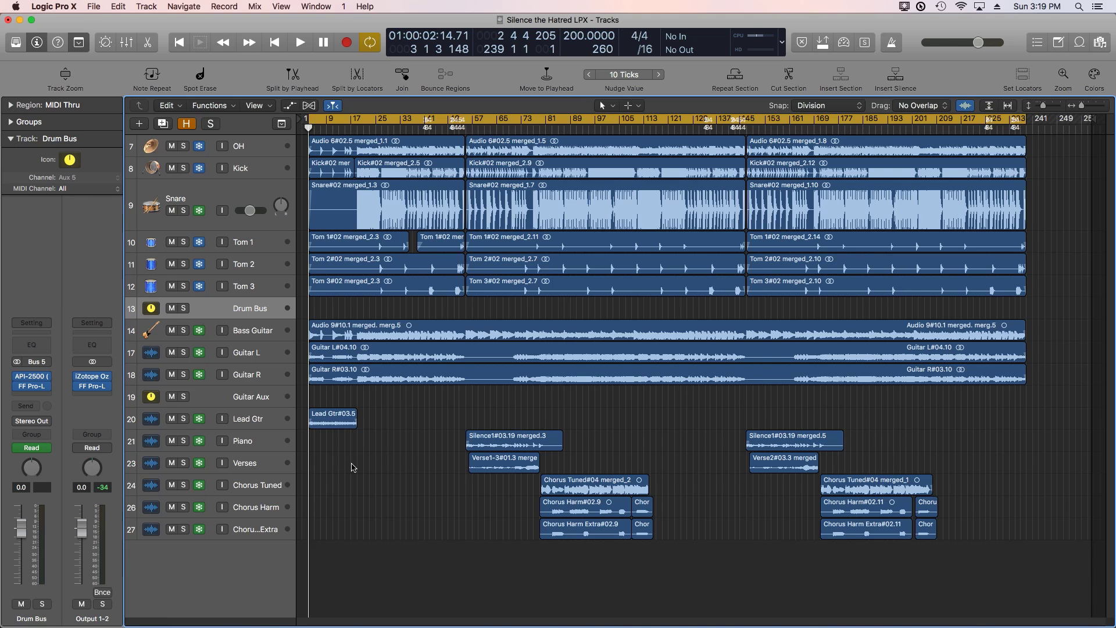
pyautogui.press('space')
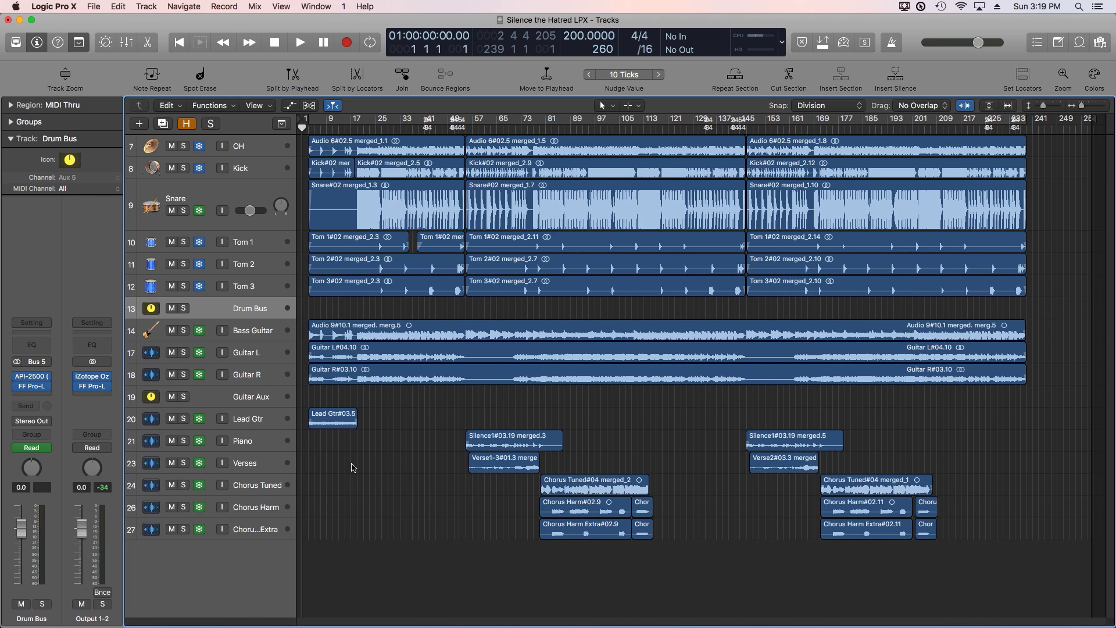
pyautogui.click(261, 333)
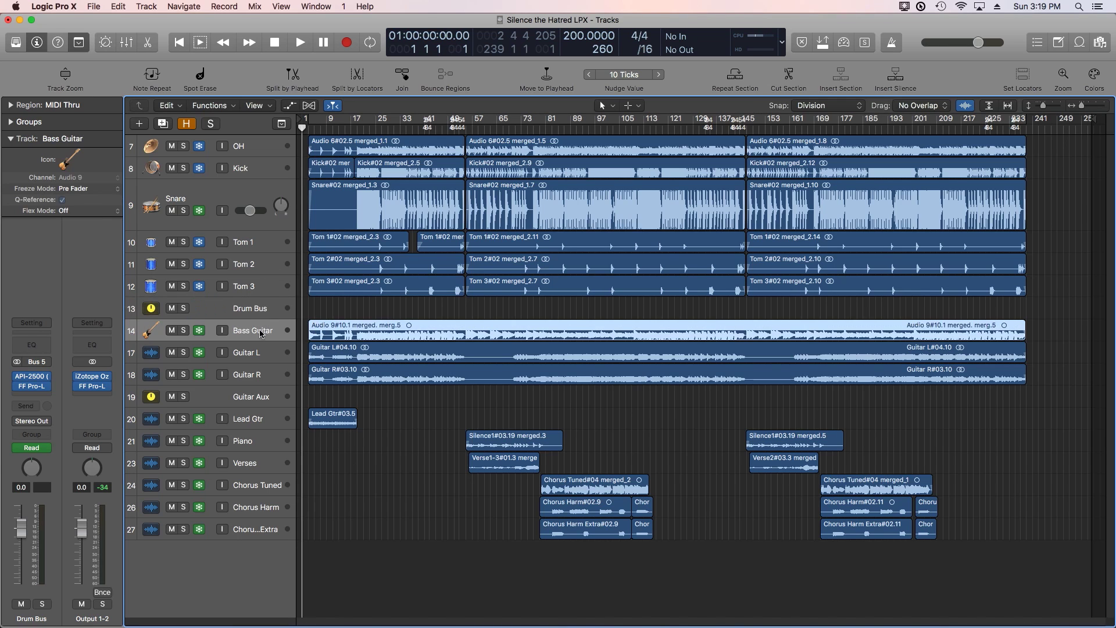
pyautogui.click(246, 376)
pyautogui.click(256, 419)
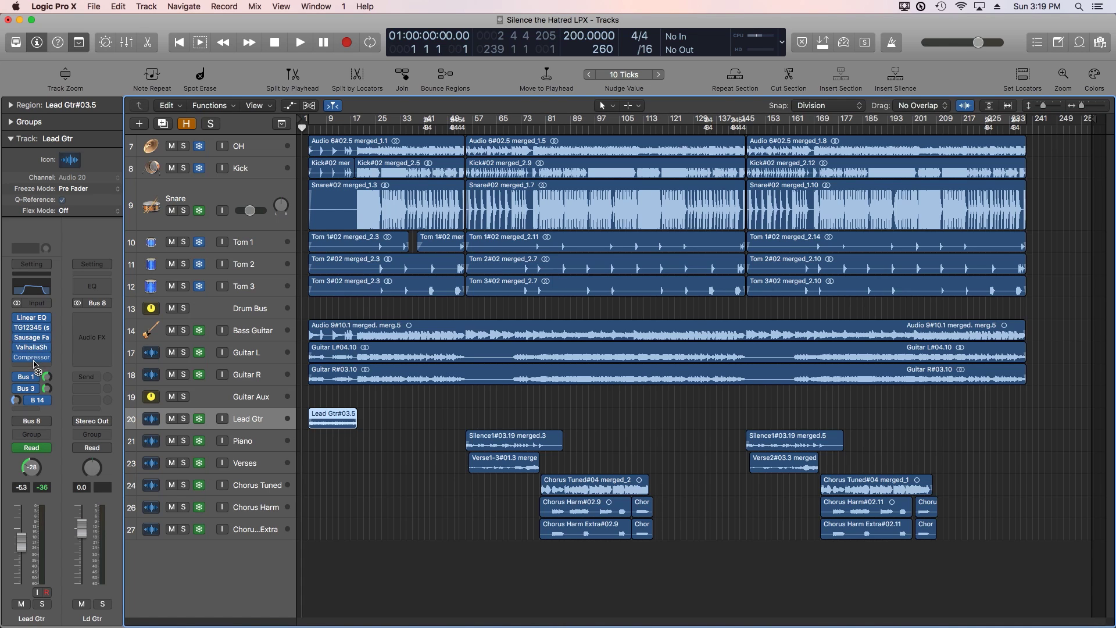
pyautogui.click(392, 402)
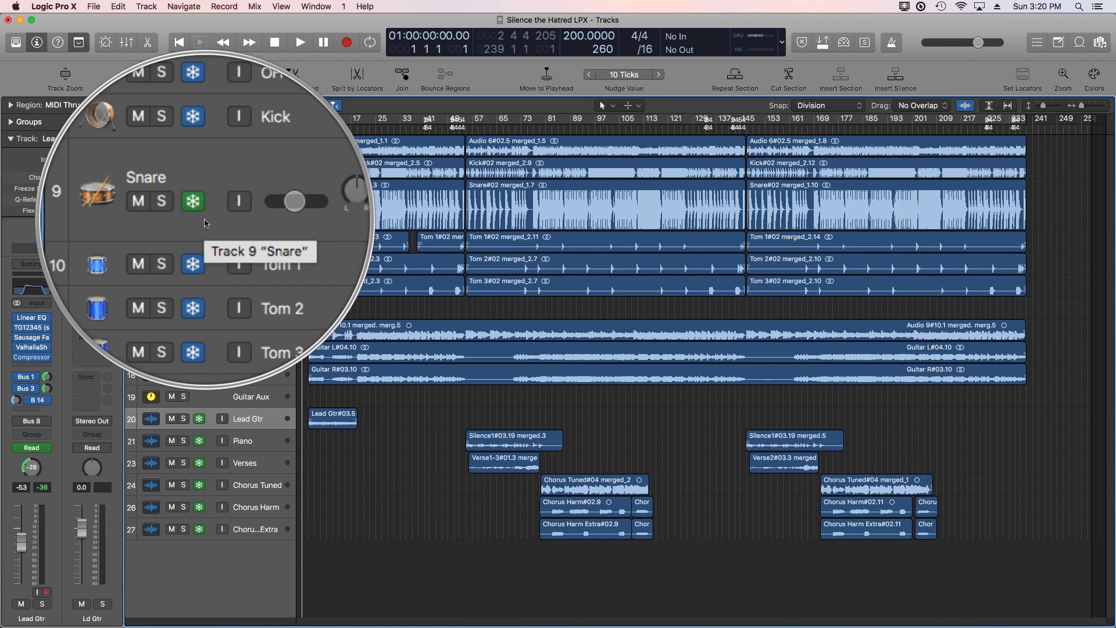
pyautogui.click(259, 224)
# Step: Review freeze modes: Snare stays Pre Fader, Kick left on Source Only, then Tom 1 selected
pyautogui.click(62, 199)
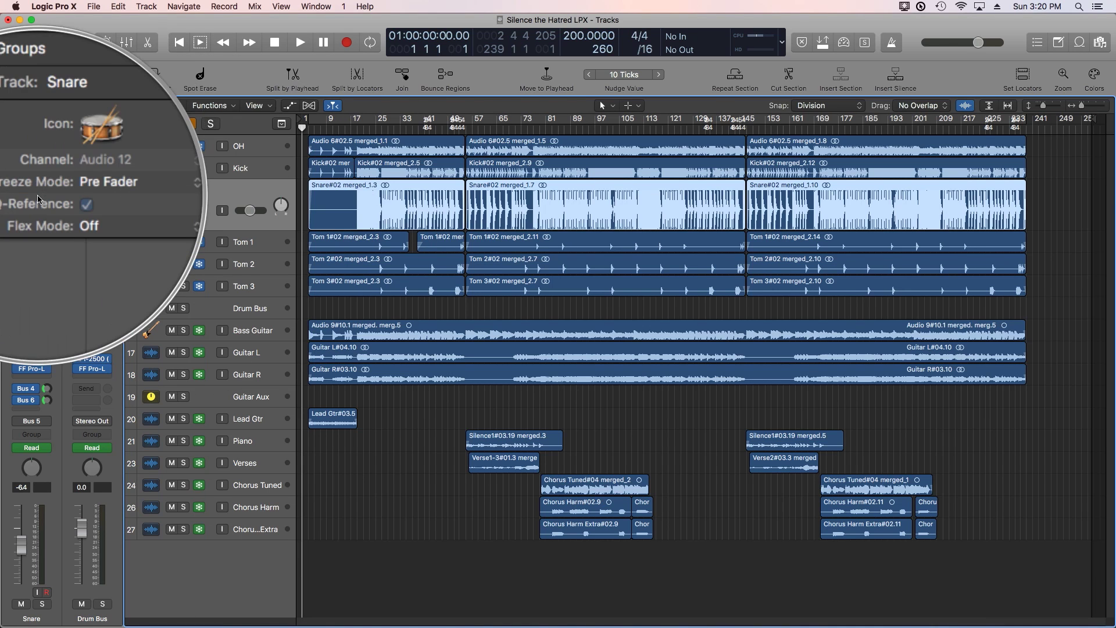
pyautogui.click(102, 189)
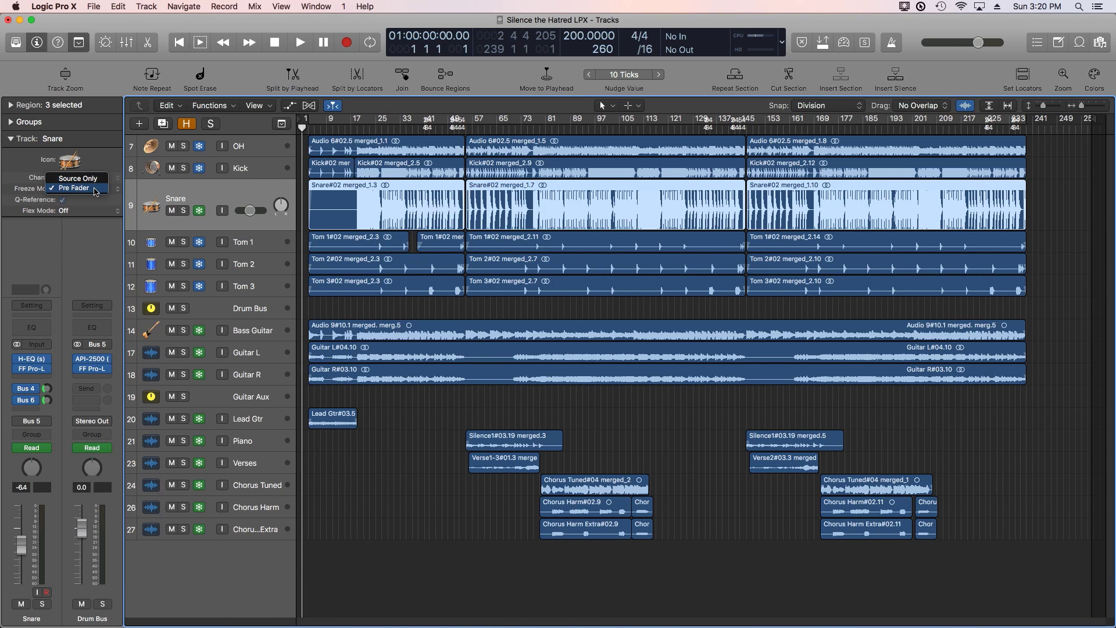
pyautogui.click(77, 249)
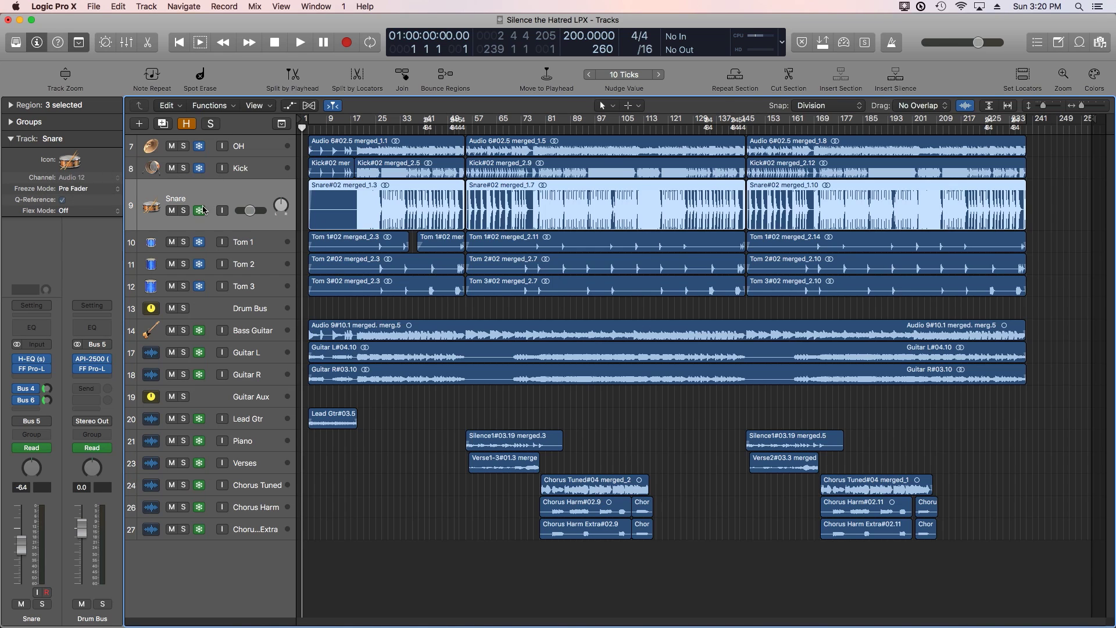
pyautogui.click(253, 169)
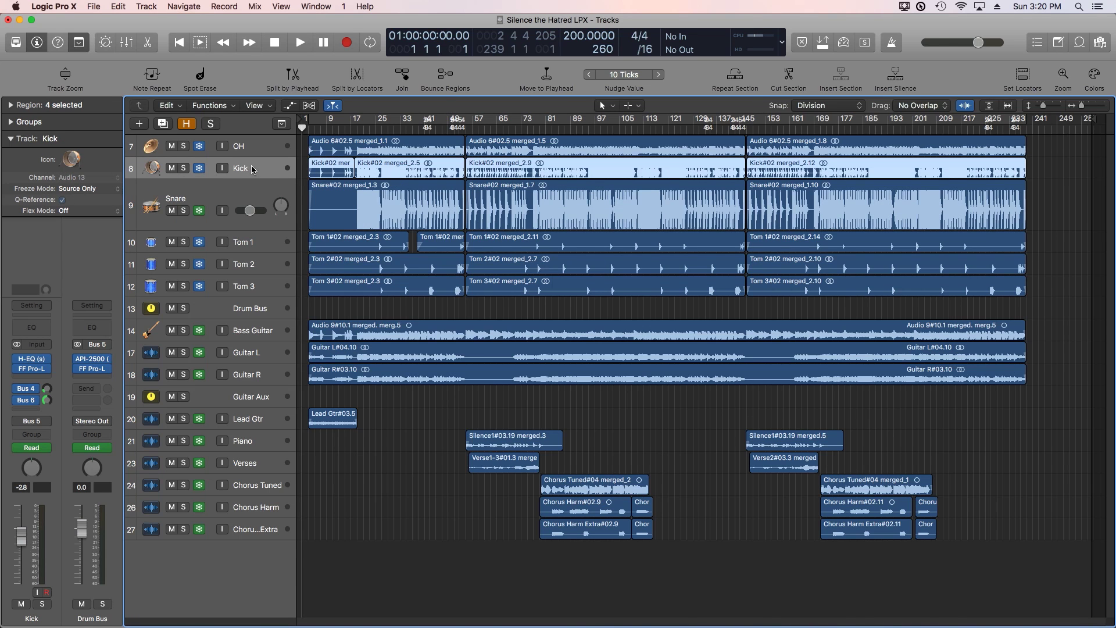
pyautogui.click(97, 190)
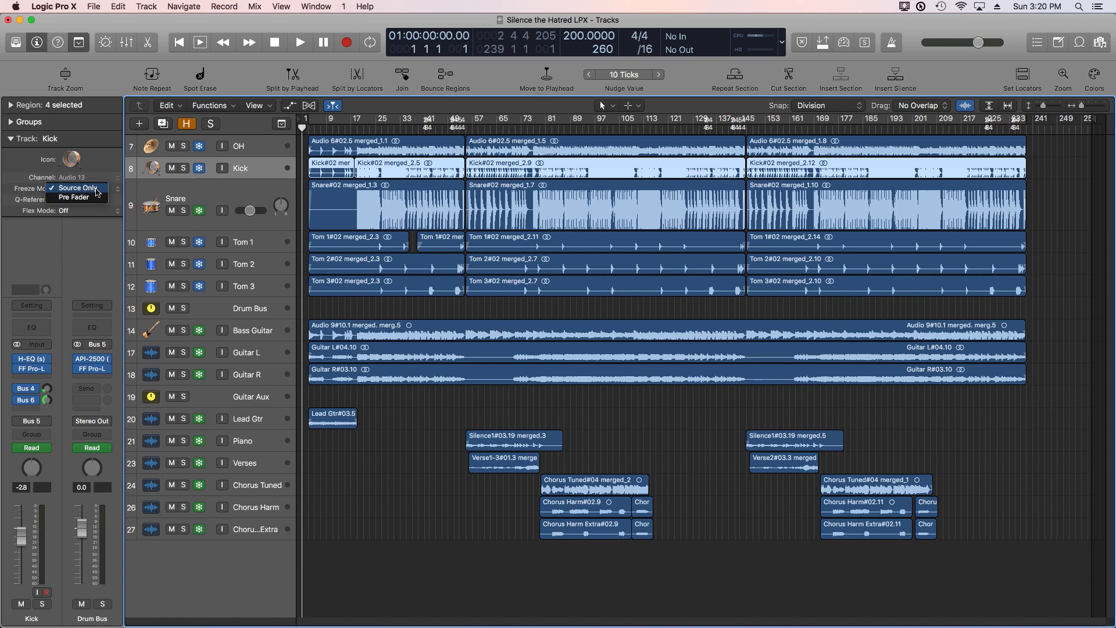
pyautogui.click(282, 238)
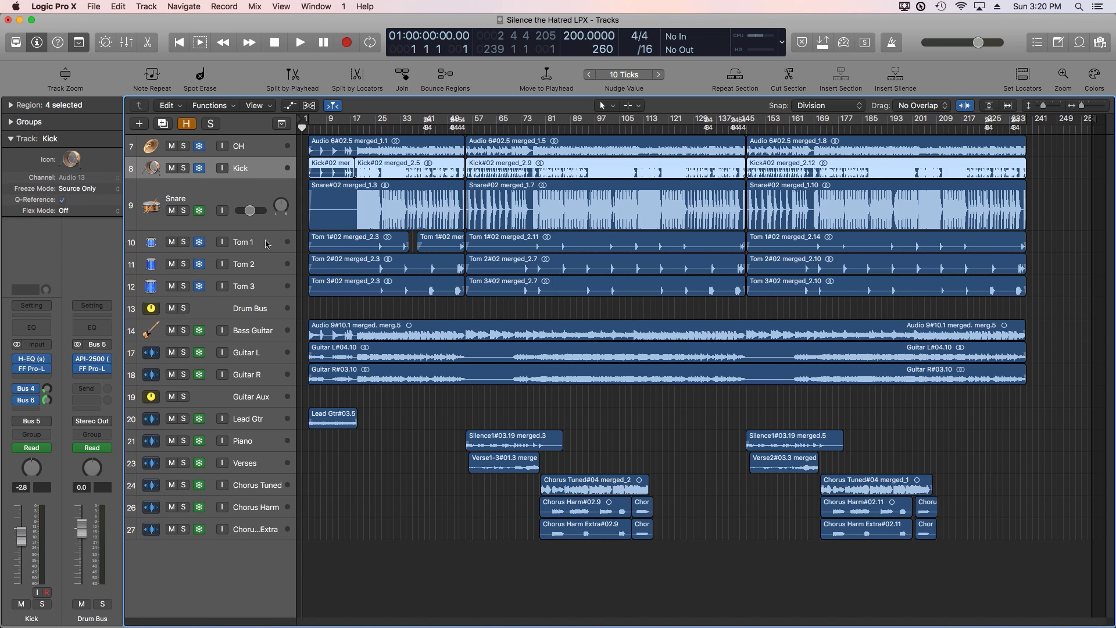
pyautogui.click(266, 244)
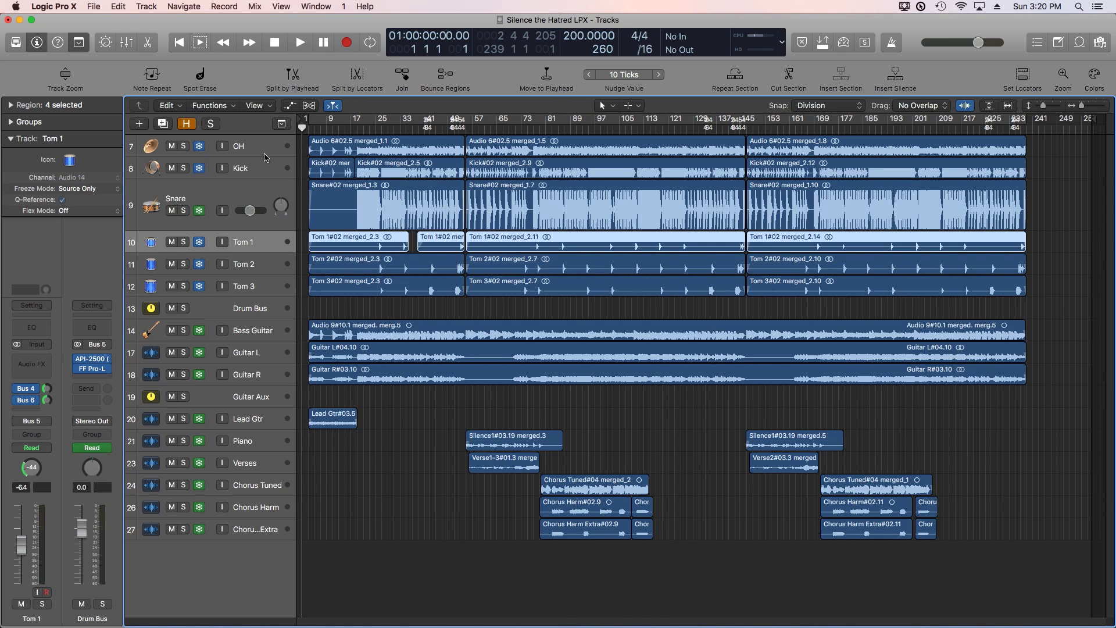
# Step: Set the Kick and OH tracks to Pre Fader freeze mode, then start the freeze render
pyautogui.click(254, 169)
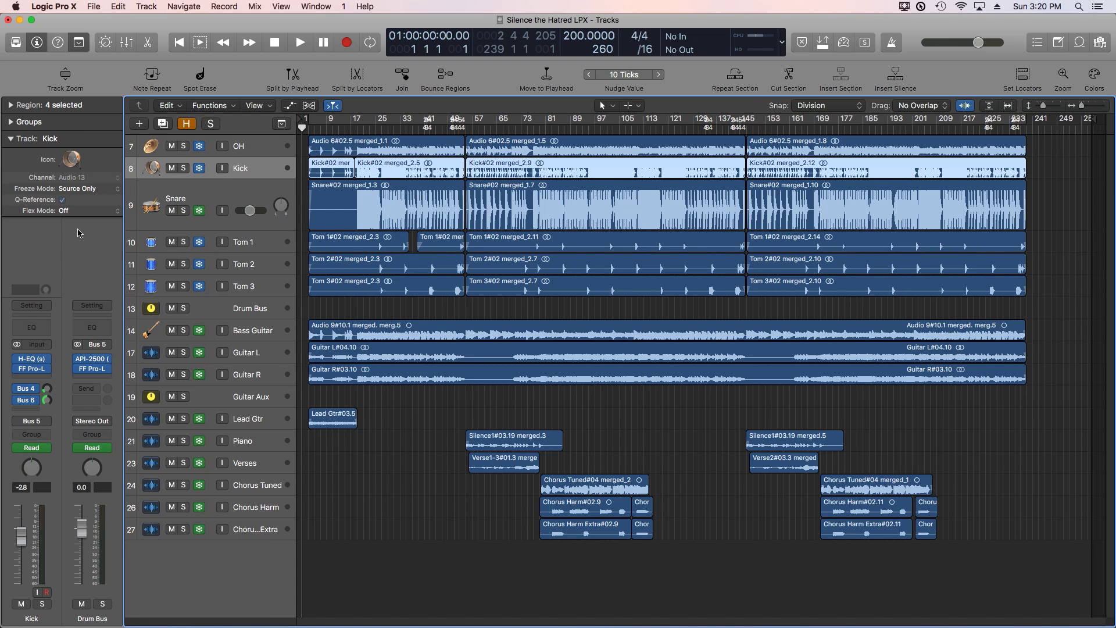
pyautogui.click(86, 189)
pyautogui.click(86, 198)
pyautogui.click(254, 148)
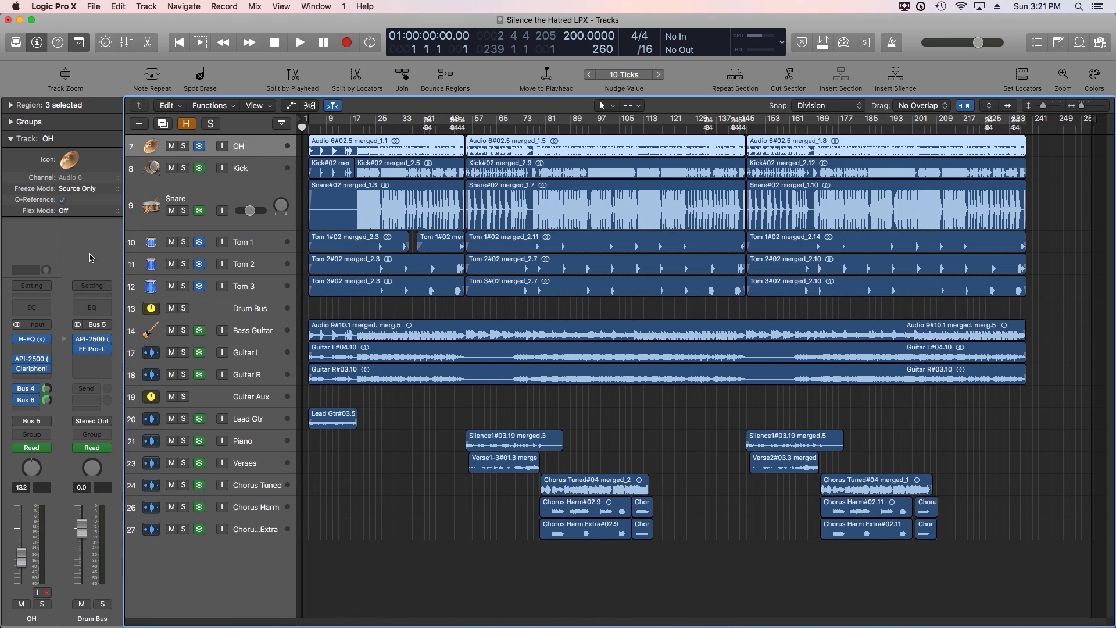
pyautogui.click(99, 189)
pyautogui.click(97, 198)
pyautogui.click(390, 431)
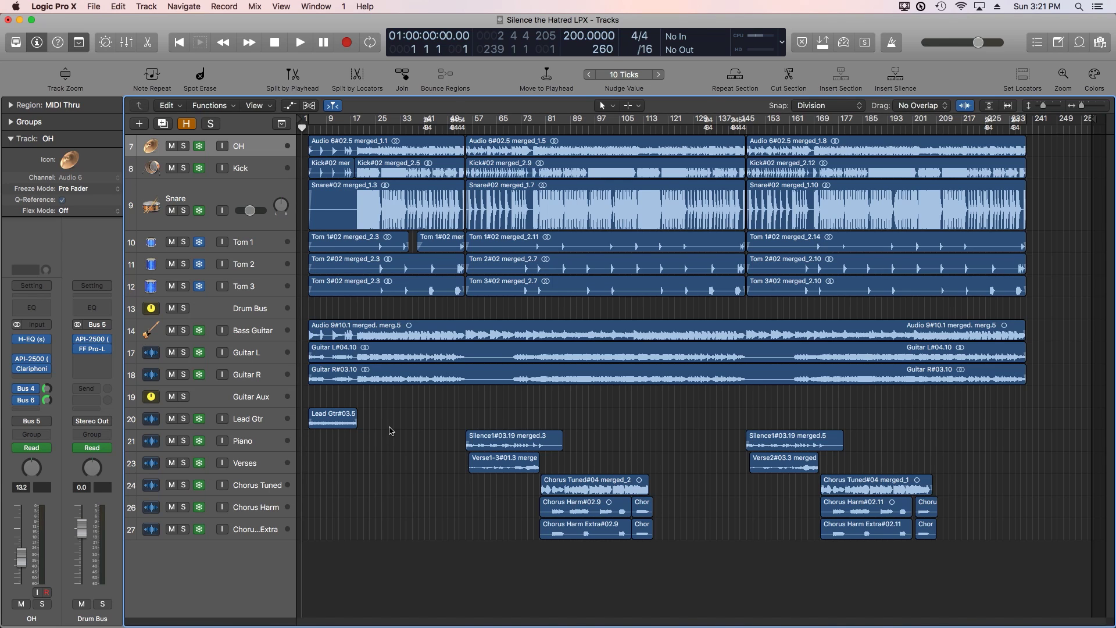
pyautogui.press('space')
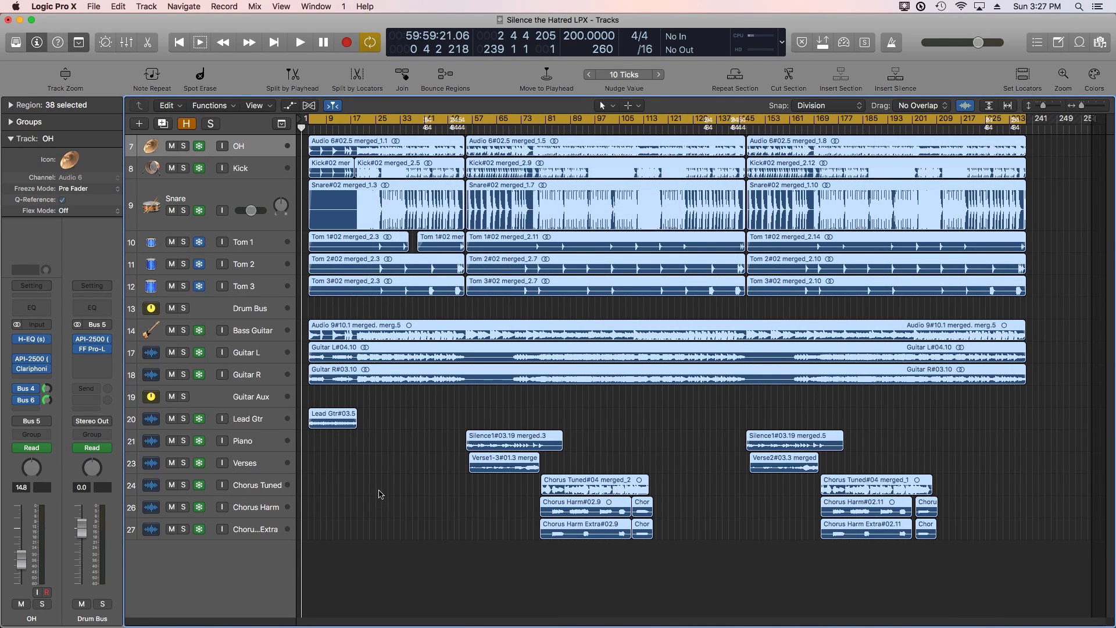
# Step: Deselect all regions by clicking empty arrangement space
pyautogui.click(380, 494)
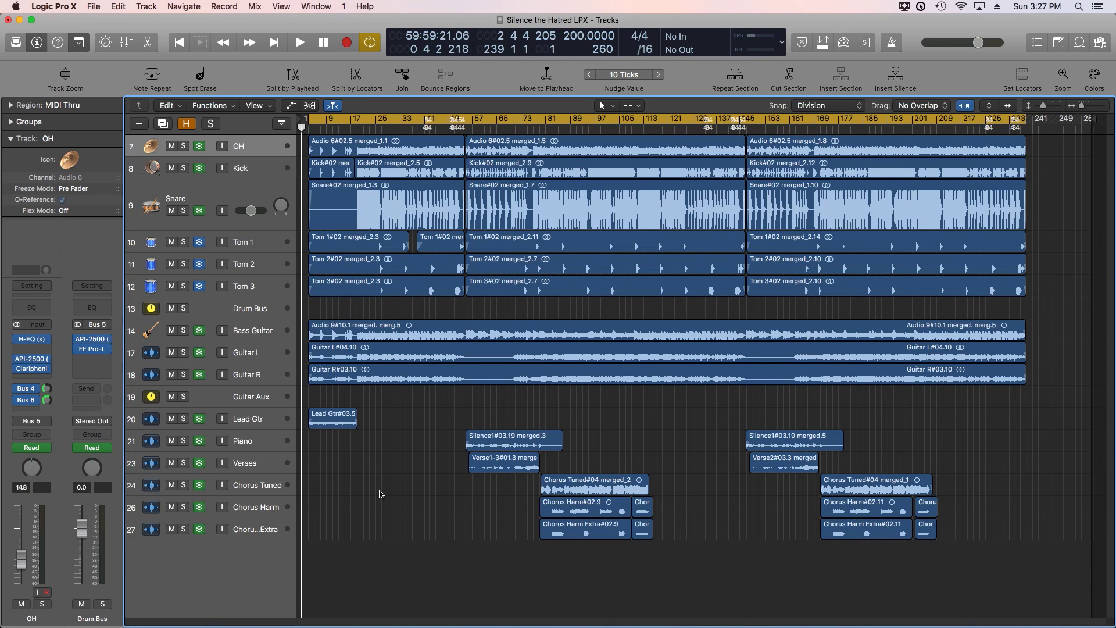
# Step: Play the frozen project from the start
pyautogui.press('space')
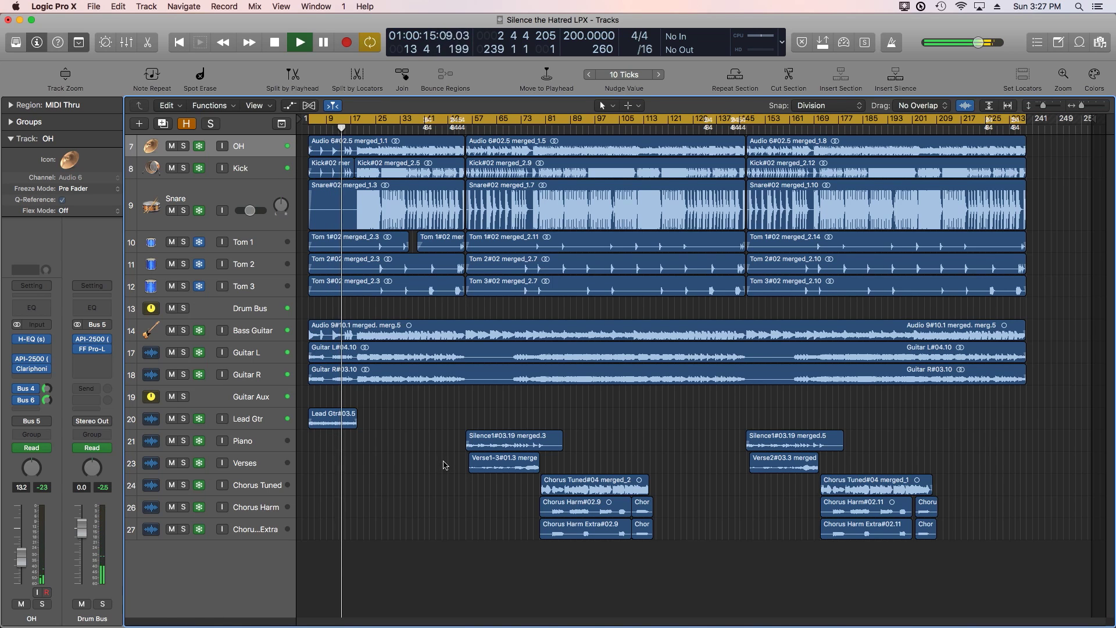
# Step: Turn Cycle off, then play the frozen project from bar 79 and stop it
pyautogui.press('c')
pyautogui.press('space')
pyautogui.click(540, 127)
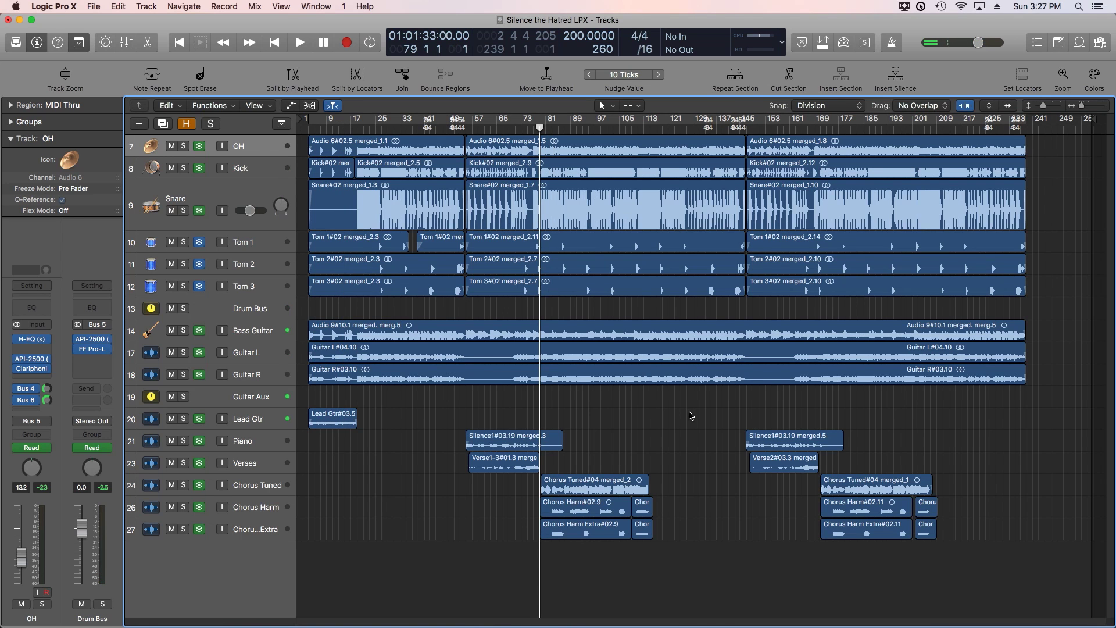
pyautogui.press('space')
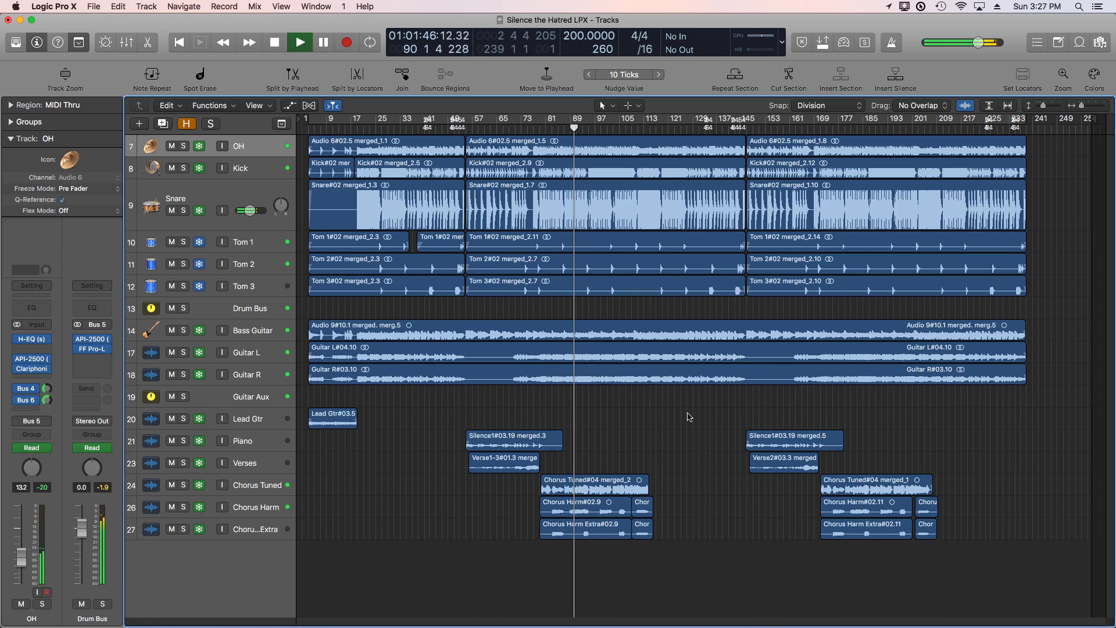
pyautogui.press('space')
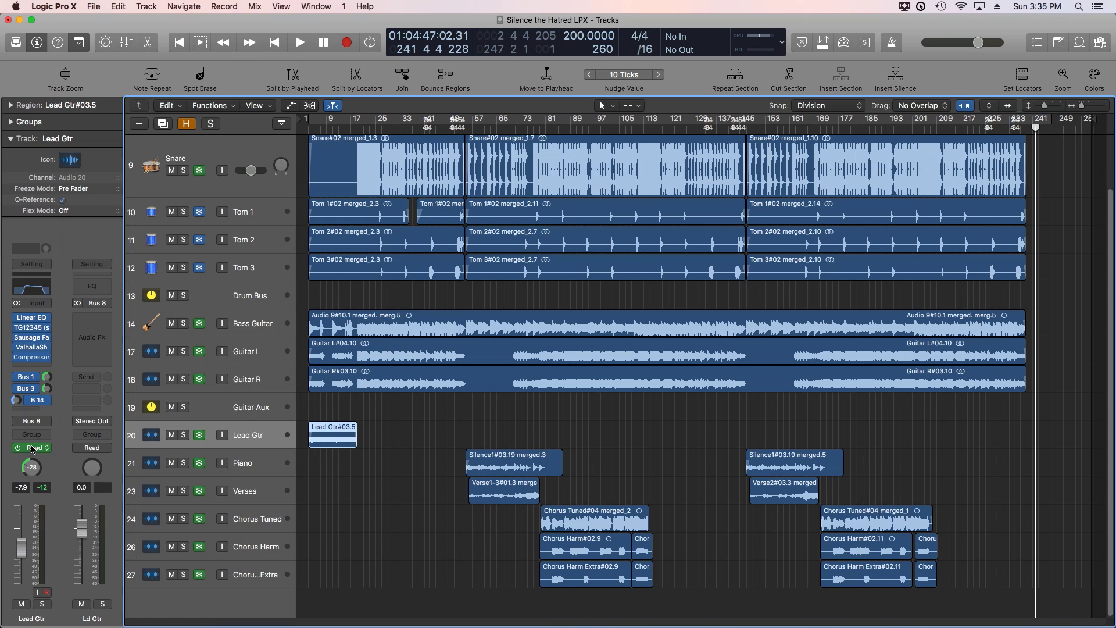
# Step: Raise the Lead Gtr fader to about -5.7 dB and remove Tom 3's Channel EQ plug-in
pyautogui.moveTo(22, 549); pyautogui.dragTo(22, 545)
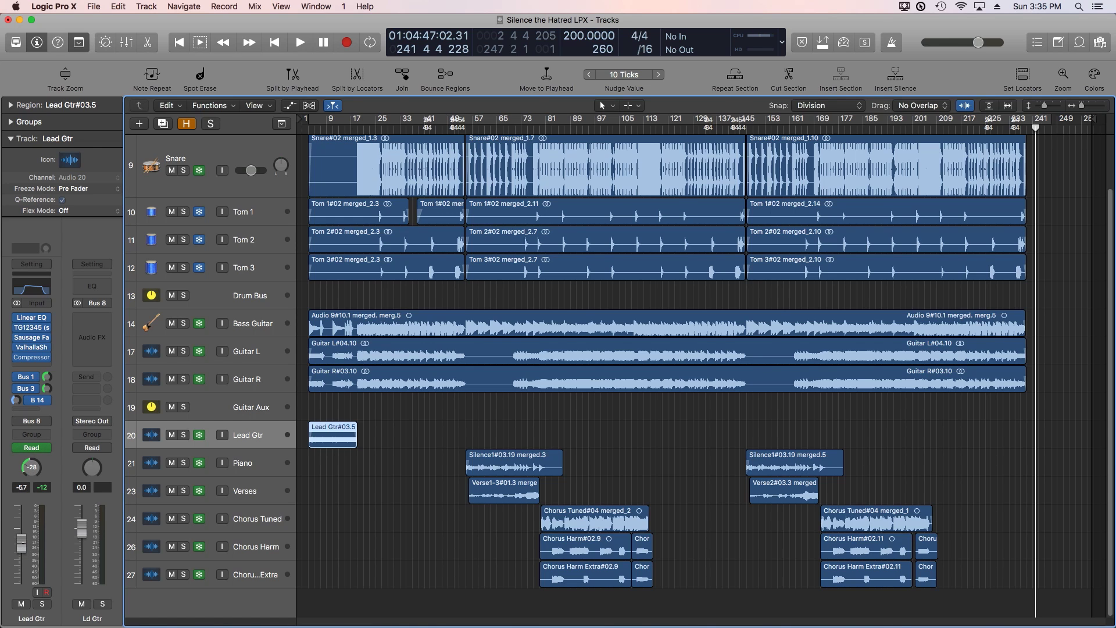
pyautogui.click(258, 272)
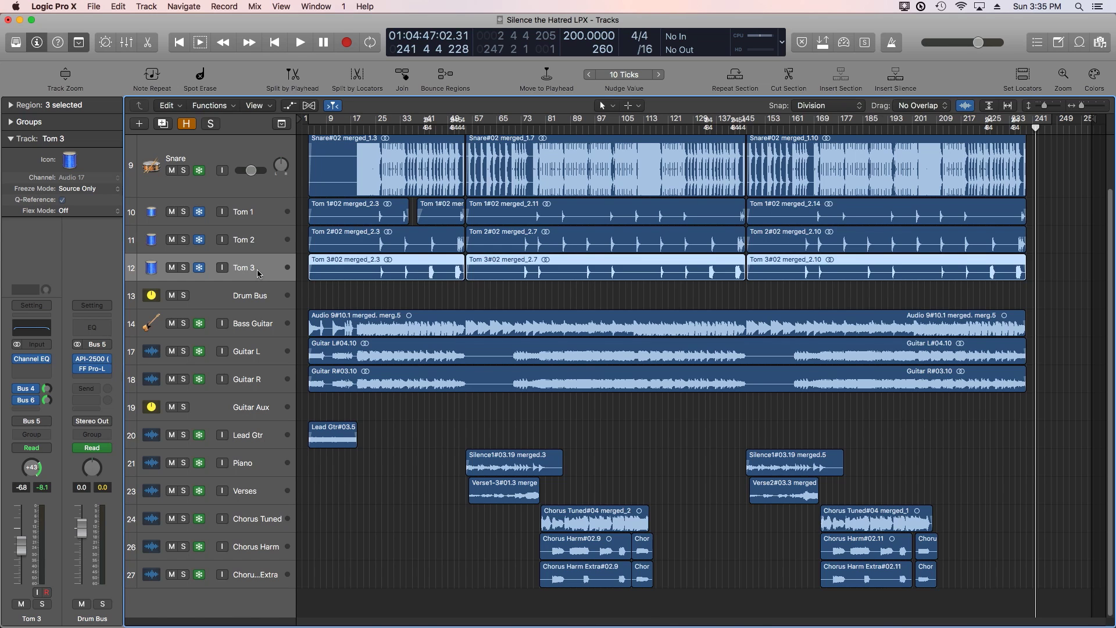
pyautogui.moveTo(41, 365)
pyautogui.click(47, 362)
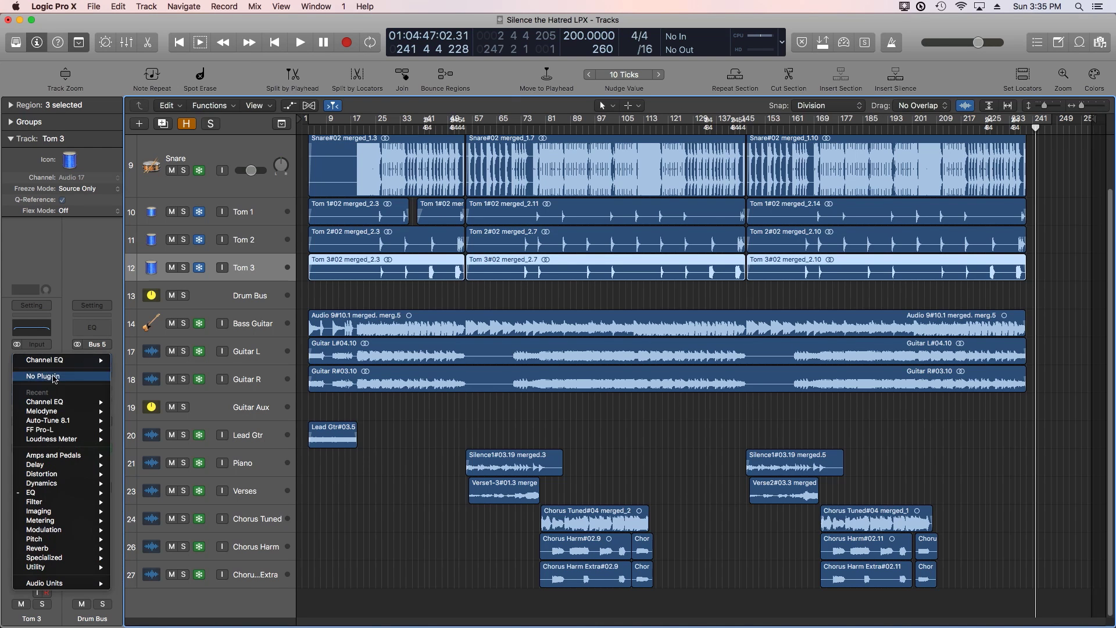
pyautogui.click(53, 379)
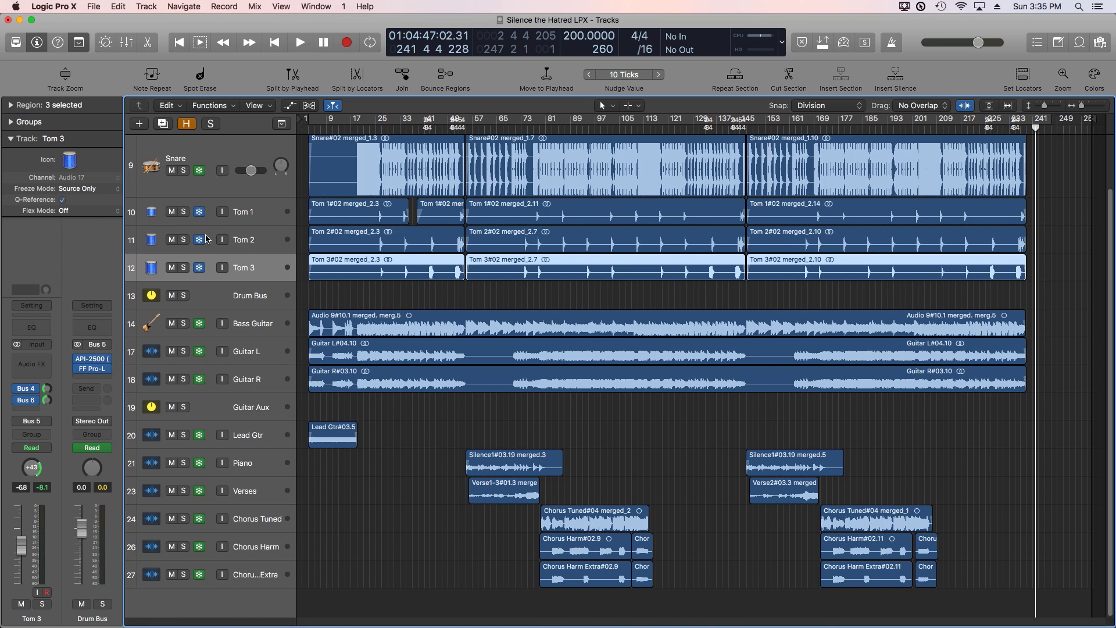
# Step: Toggle freezing on the Snare track and open its H-EQ plug-in window
pyautogui.click(215, 189)
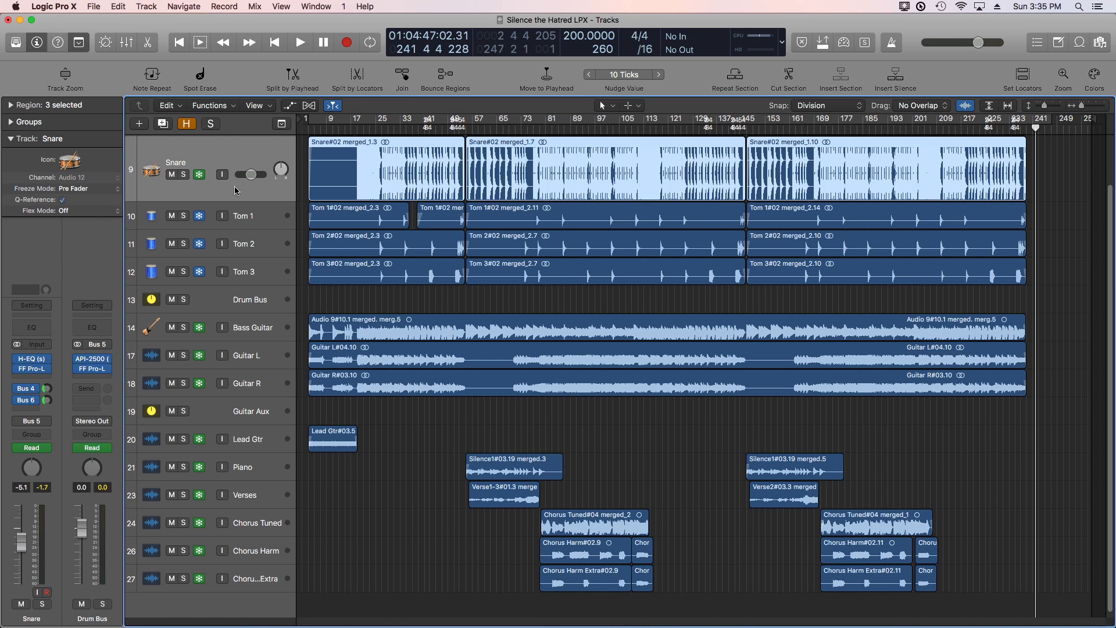
pyautogui.click(197, 176)
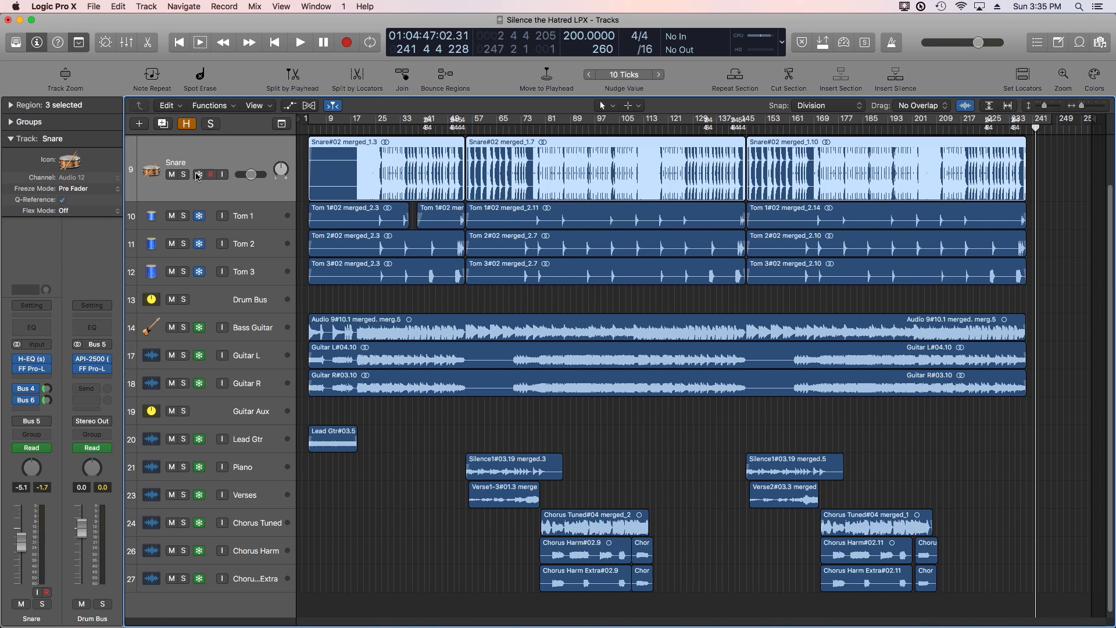
pyautogui.click(38, 361)
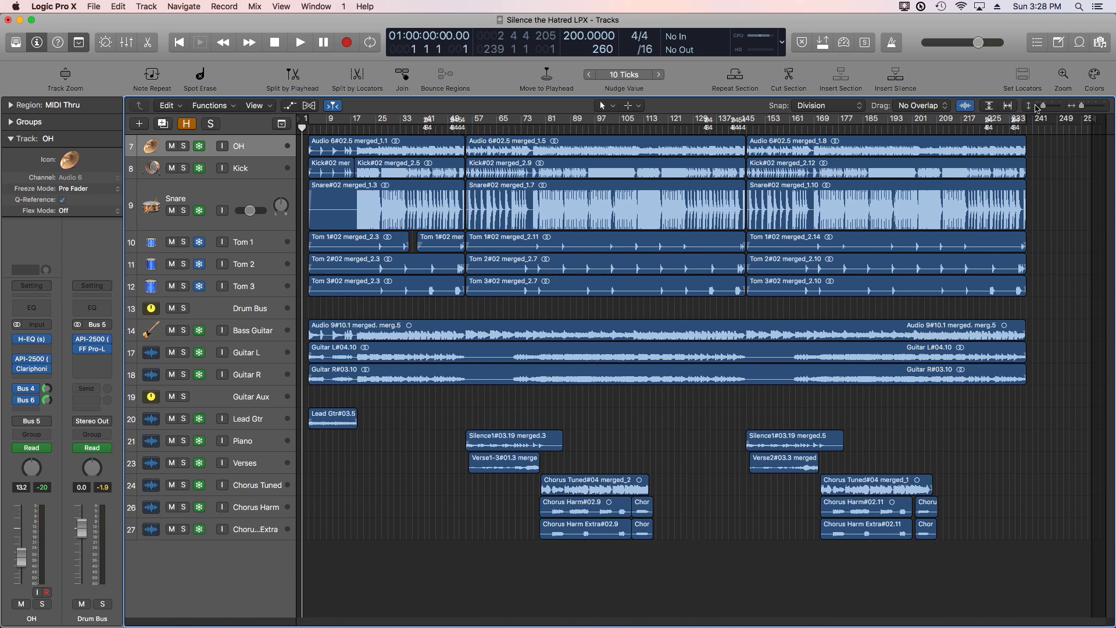
# Step: Increase the height of all track rows for a fuller overview of the tracks
pyautogui.moveTo(1042, 107); pyautogui.dragTo(1046, 106)
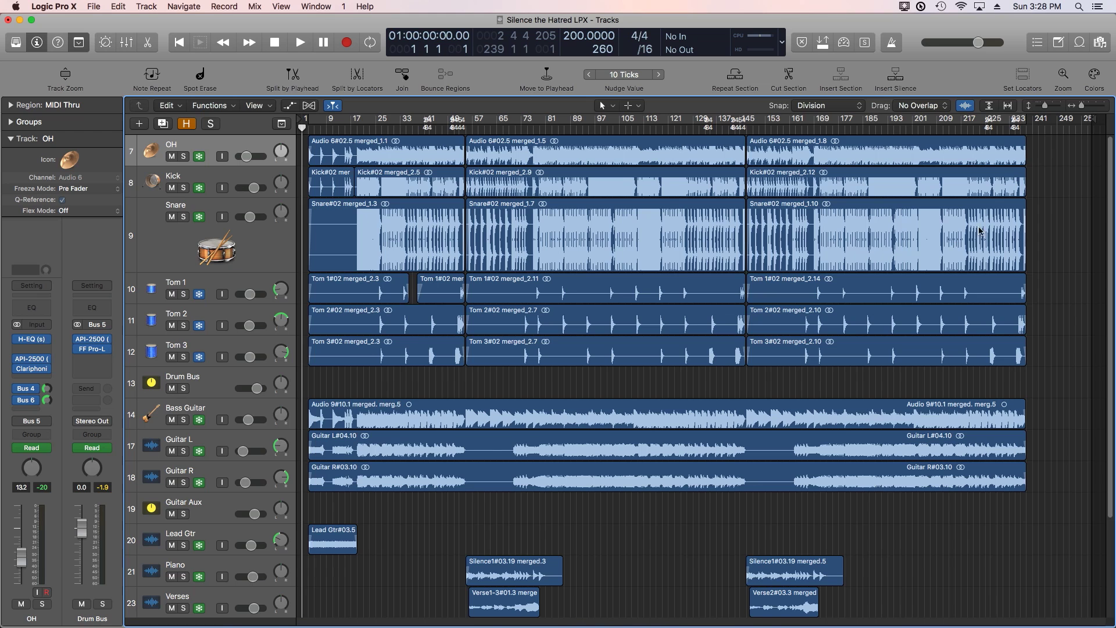
pyautogui.scroll(-4, 1107, 195)
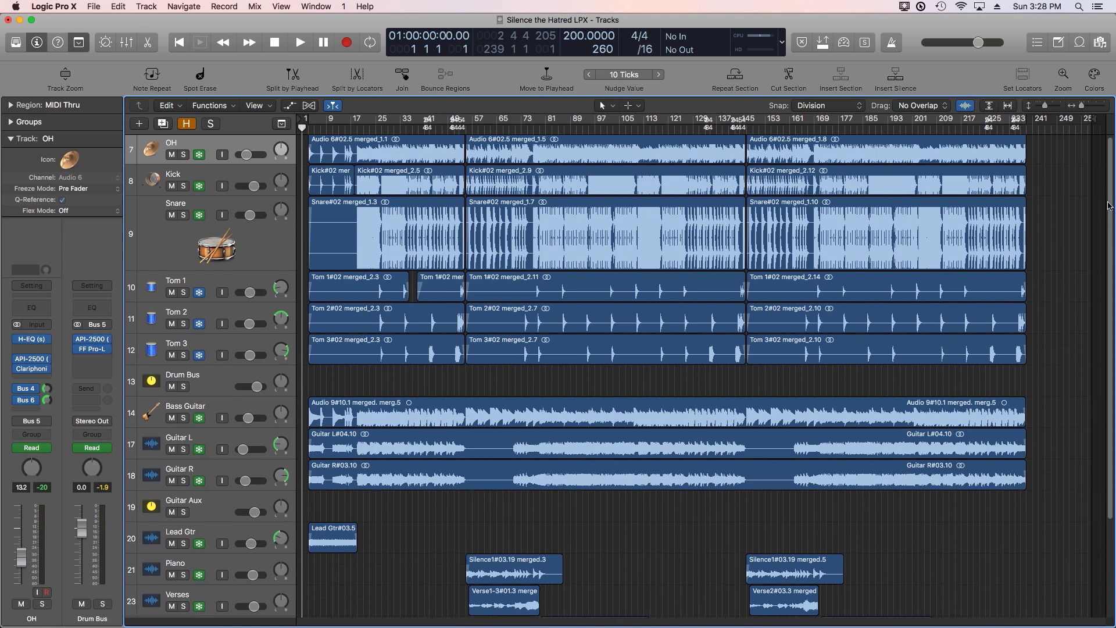
pyautogui.scroll(4, 1087, 181)
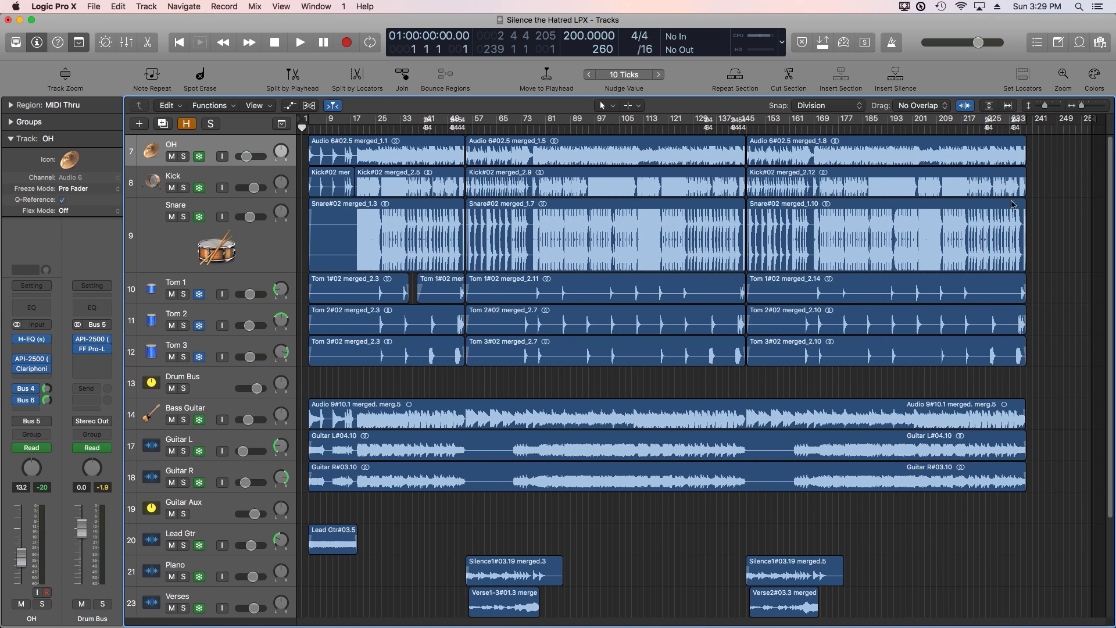
pyautogui.click(1044, 107)
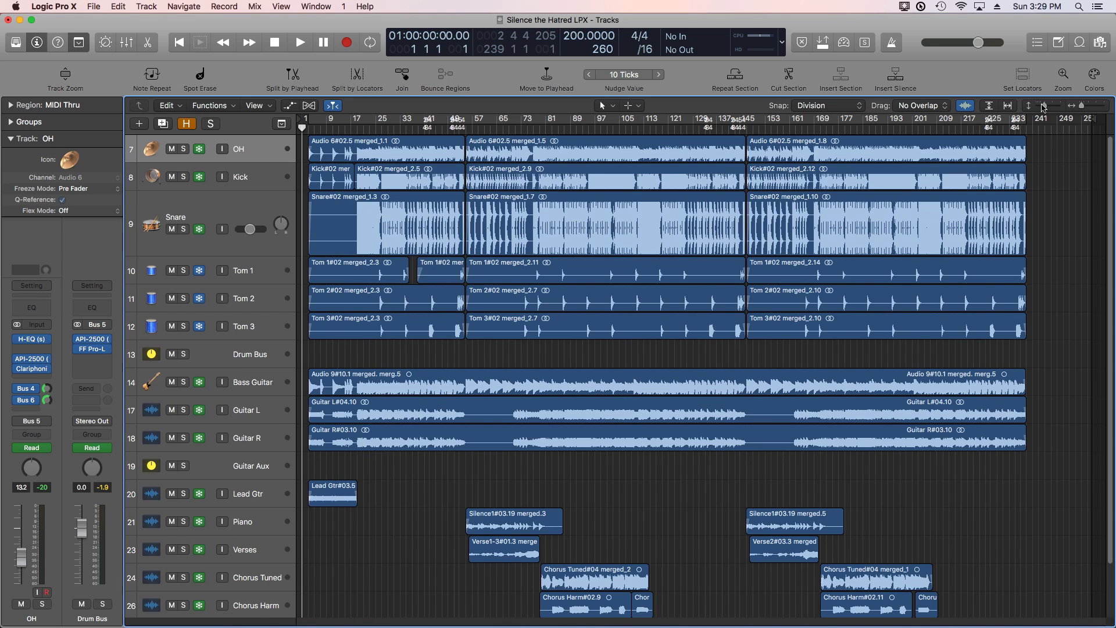
pyautogui.scroll(-3, 1080, 186)
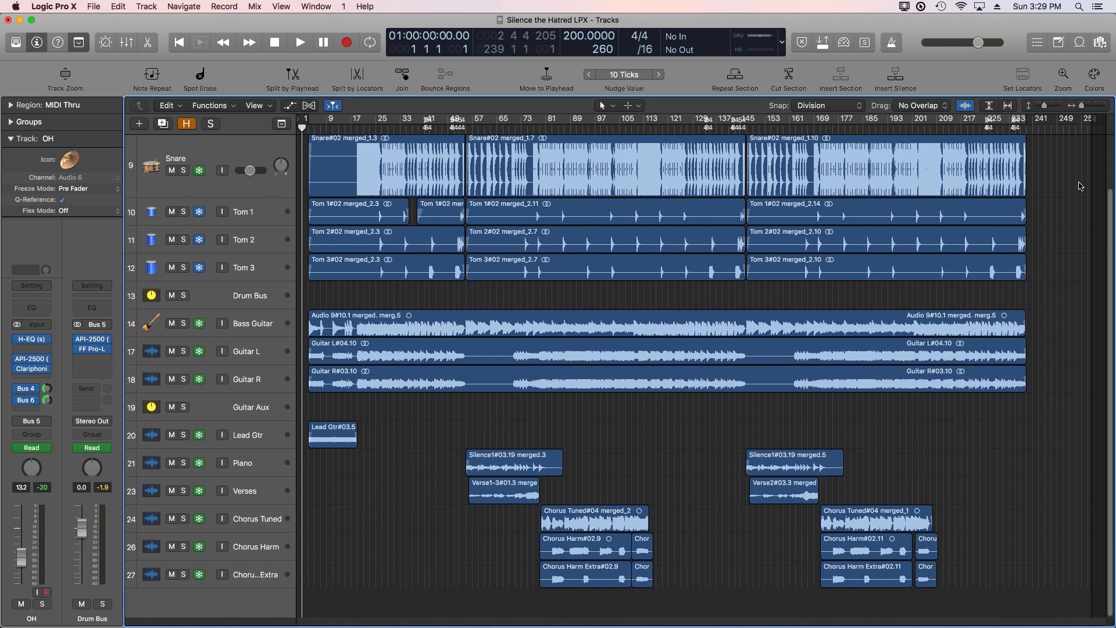
pyautogui.scroll(3, 1080, 186)
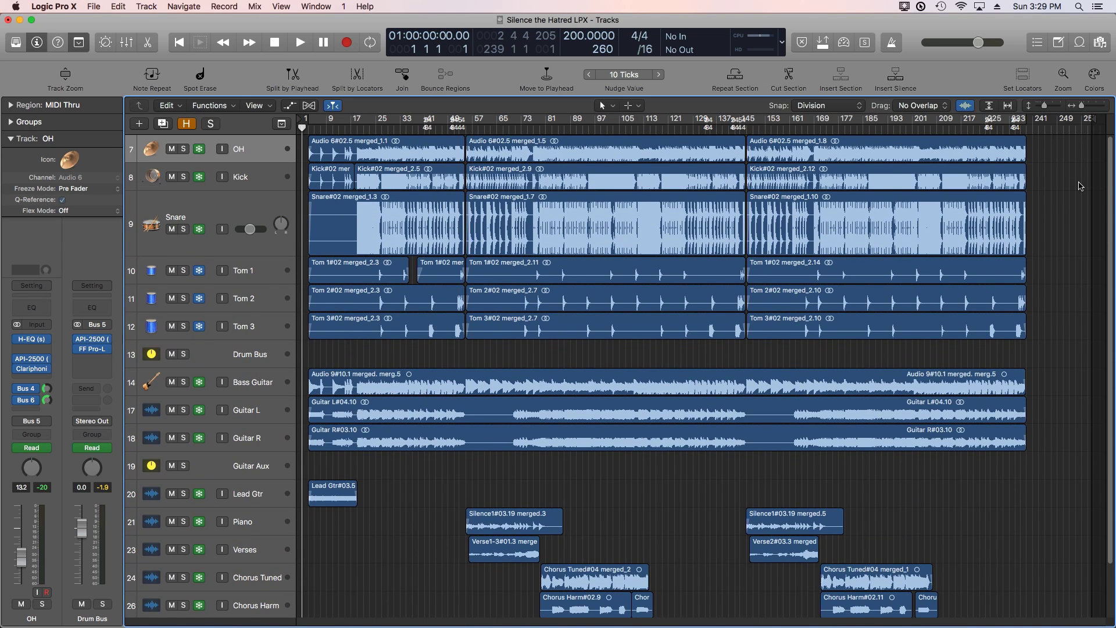
pyautogui.scroll(-3, 1071, 212)
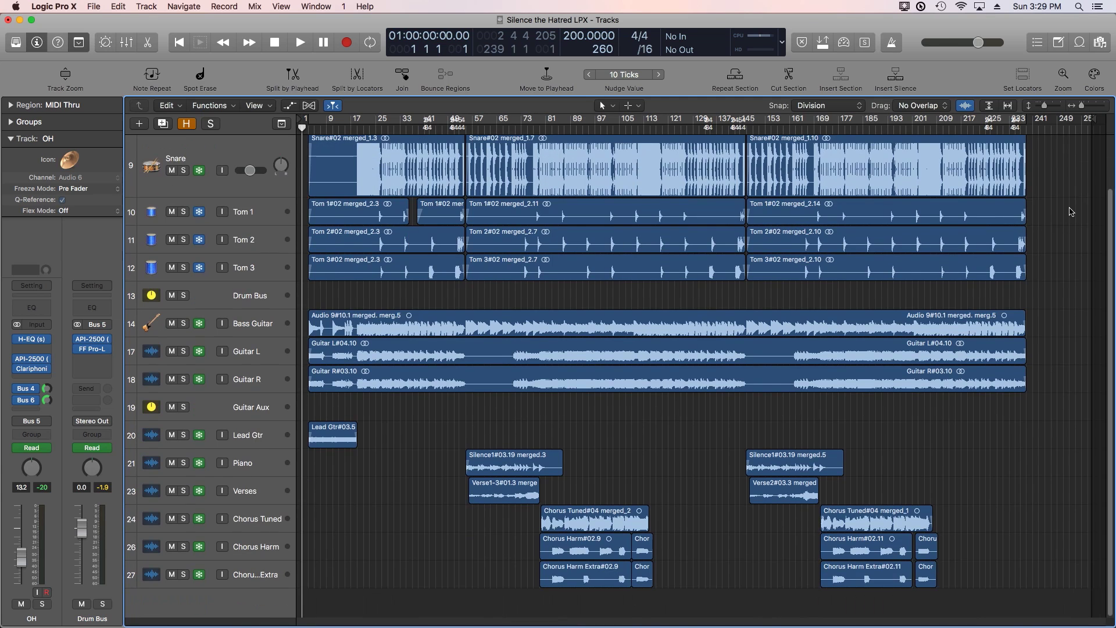